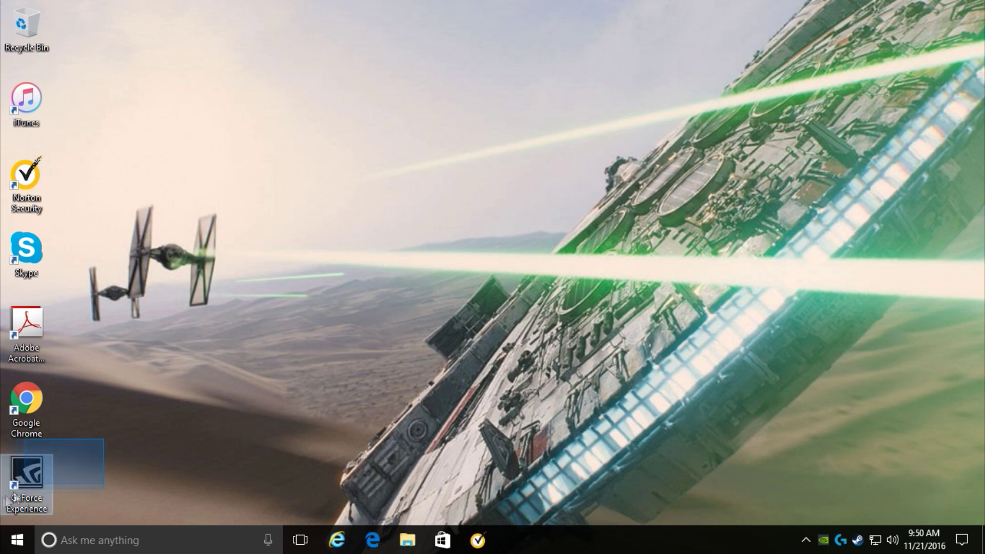
- Launch GeForce Experience, check the driver update page, then close its window
{"action": "left_click", "coordinate": [15, 481]}
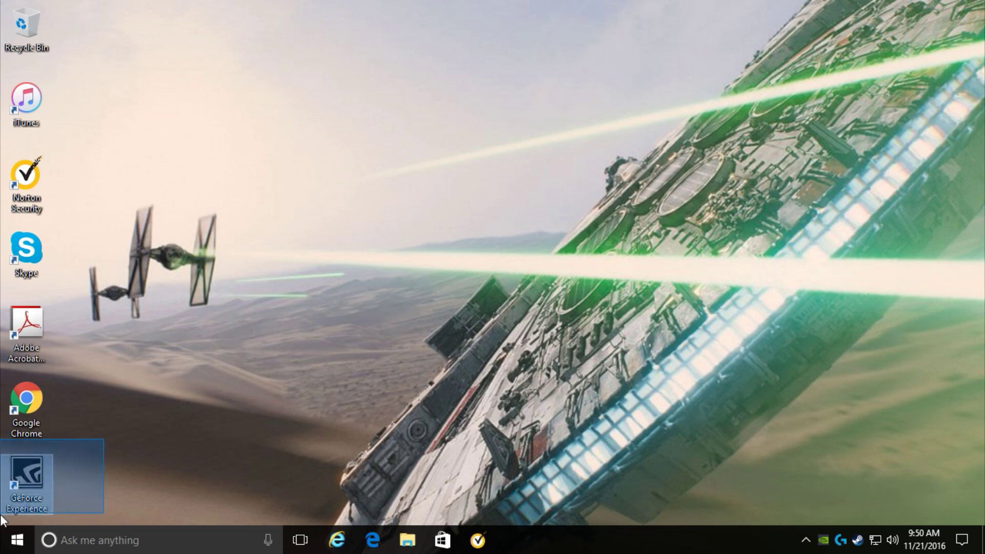
{"action": "double_click", "coordinate": [15, 484]}
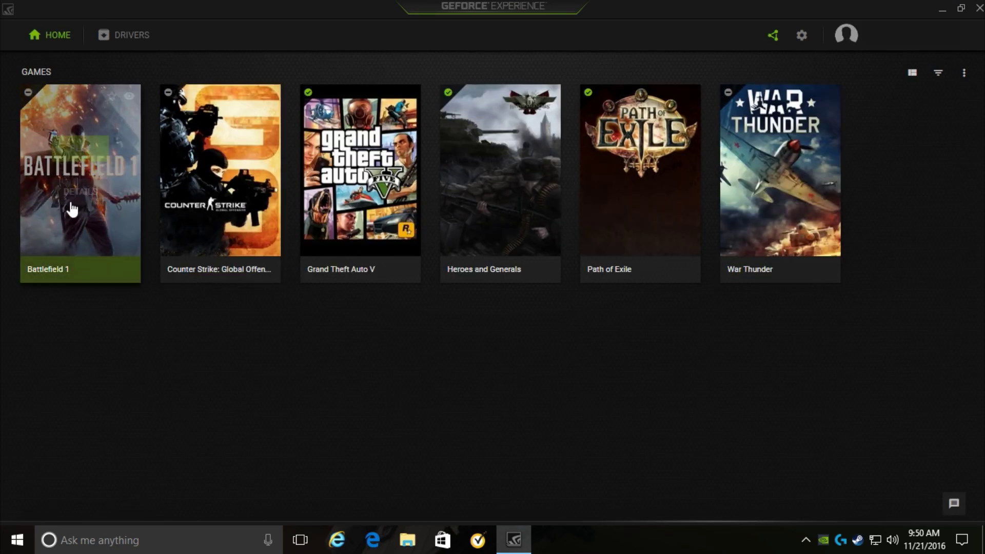
{"action": "left_click", "coordinate": [138, 50]}
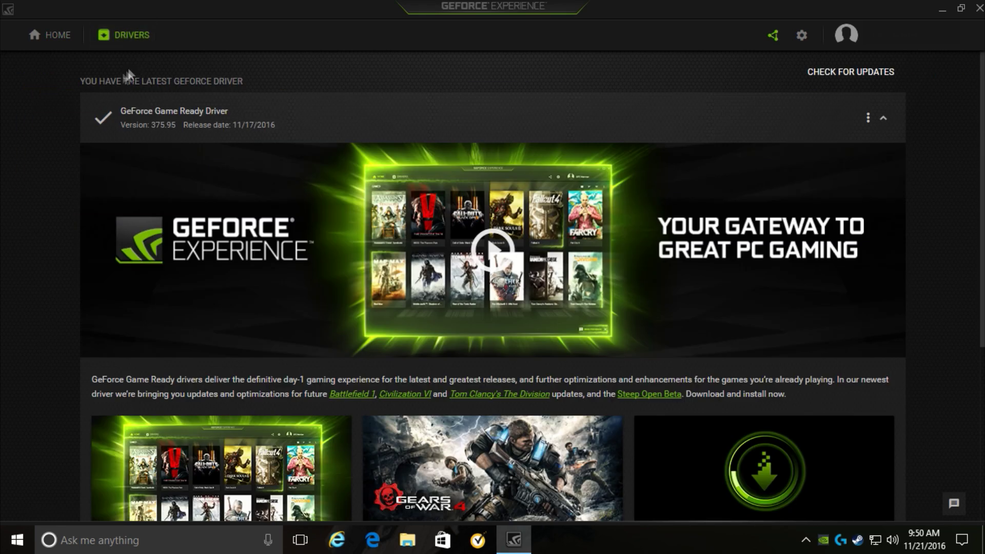
{"action": "left_click", "coordinate": [771, 37]}
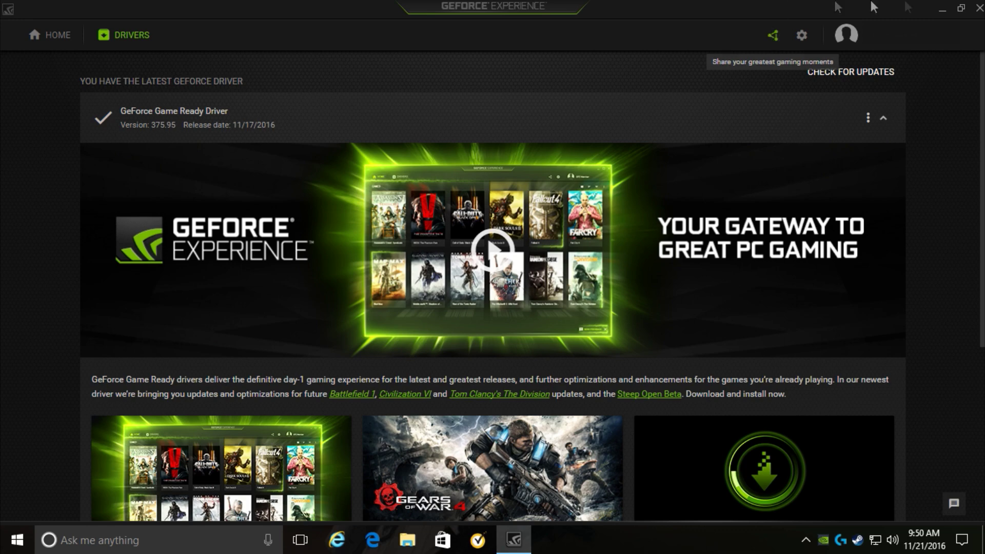
{"action": "left_click", "coordinate": [979, 9]}
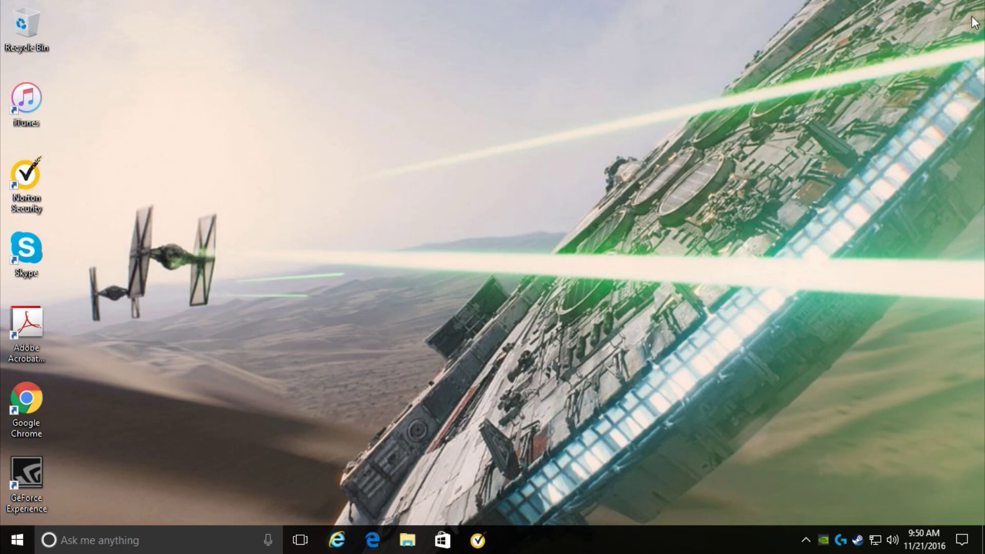
- Set the share overlay microphone to Custom with volume 100 and Boost, and close the overlay
{"action": "key", "text": "alt+z"}
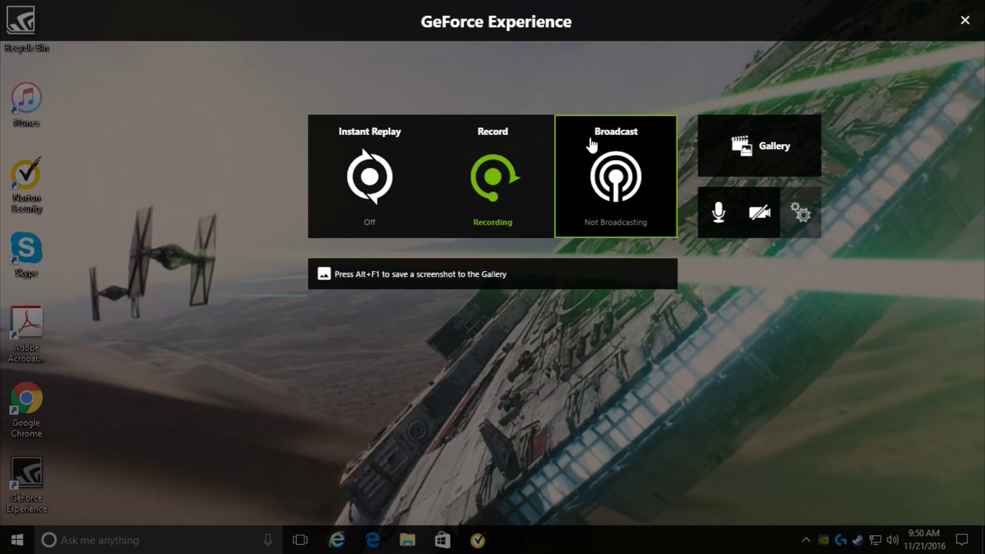
{"action": "left_click", "coordinate": [966, 20]}
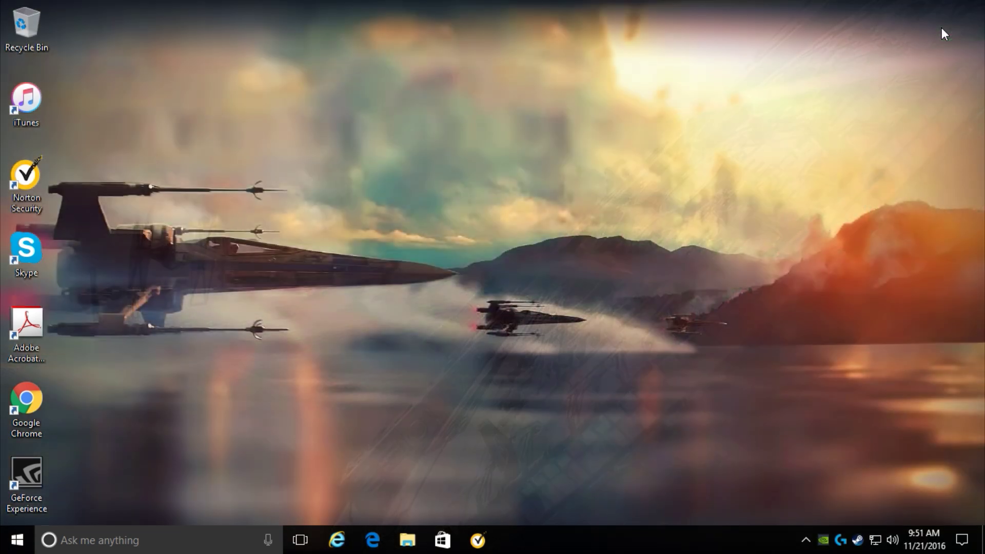
{"action": "key", "text": "alt+z"}
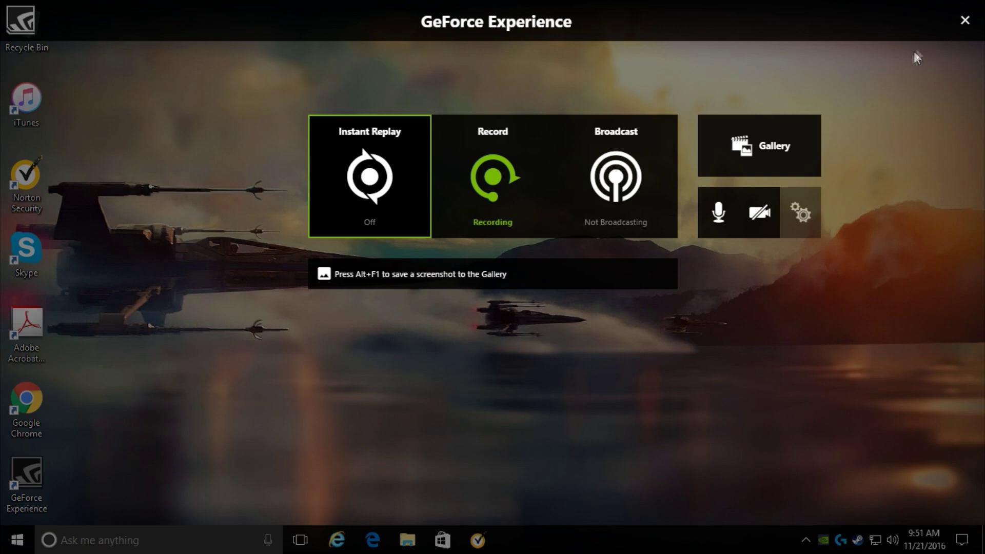
{"action": "left_click", "coordinate": [735, 223]}
{"action": "left_click", "coordinate": [750, 316]}
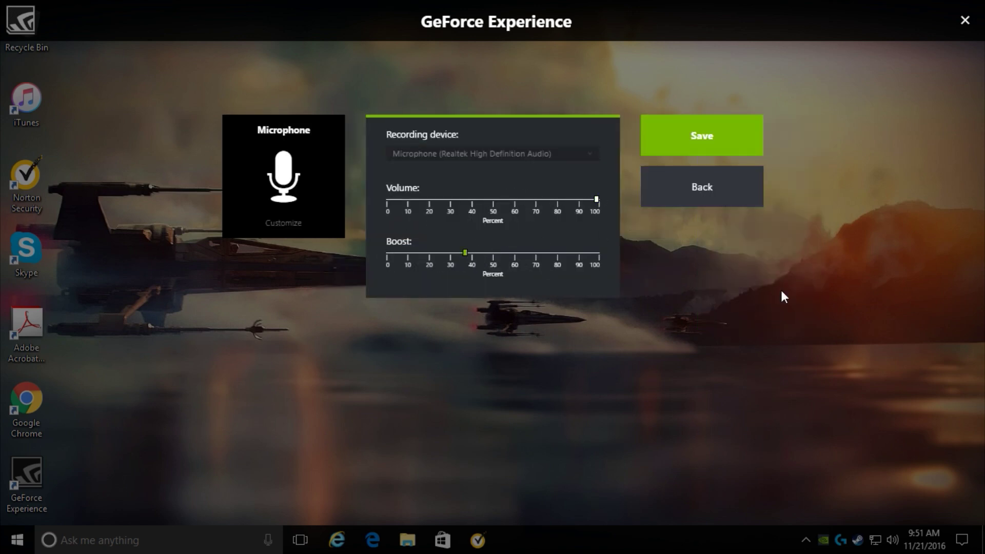
{"action": "left_click", "coordinate": [745, 151]}
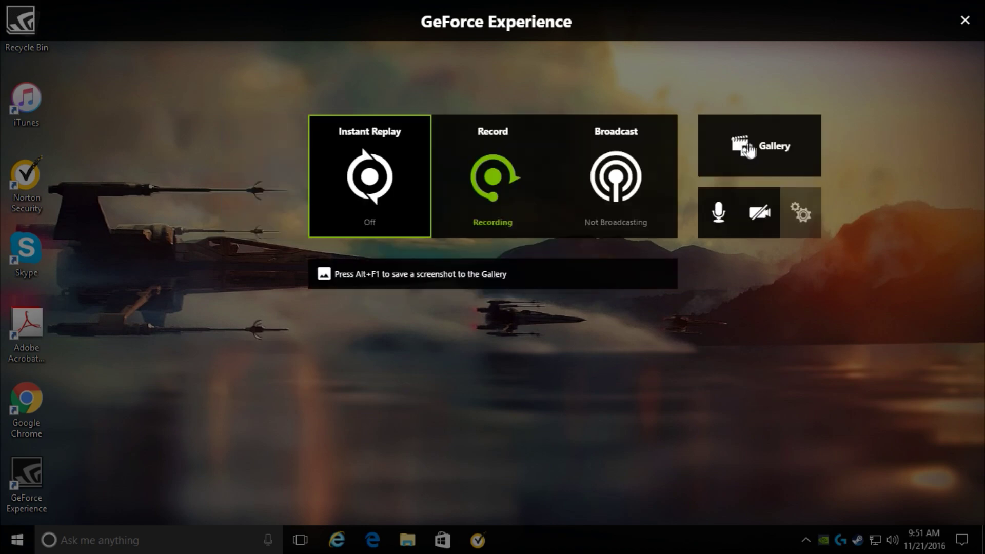
{"action": "left_click", "coordinate": [965, 21]}
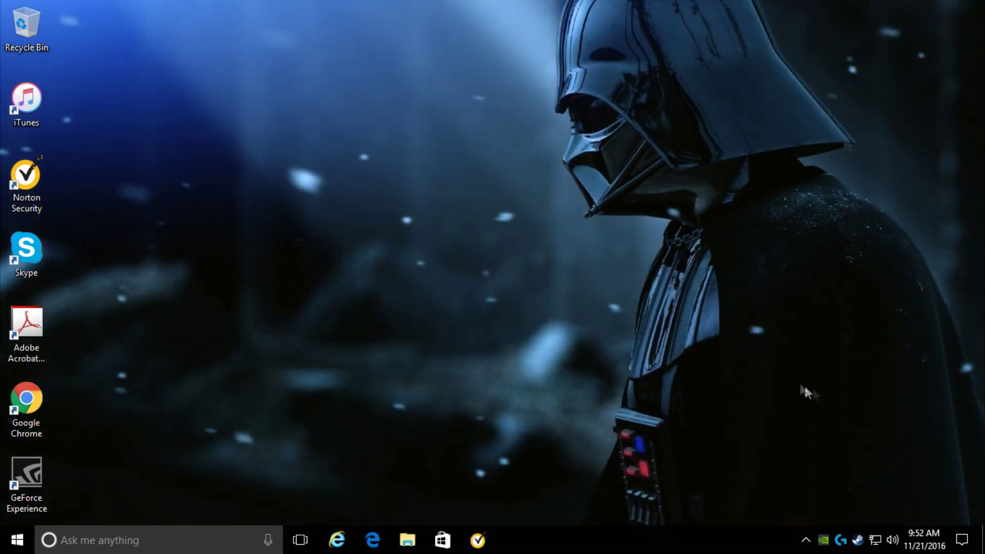
{"action": "right_click", "coordinate": [905, 547]}
- Dismiss the stray menu and open Volume Mixer from the tray speaker icon's menu
{"action": "key", "text": "Escape"}
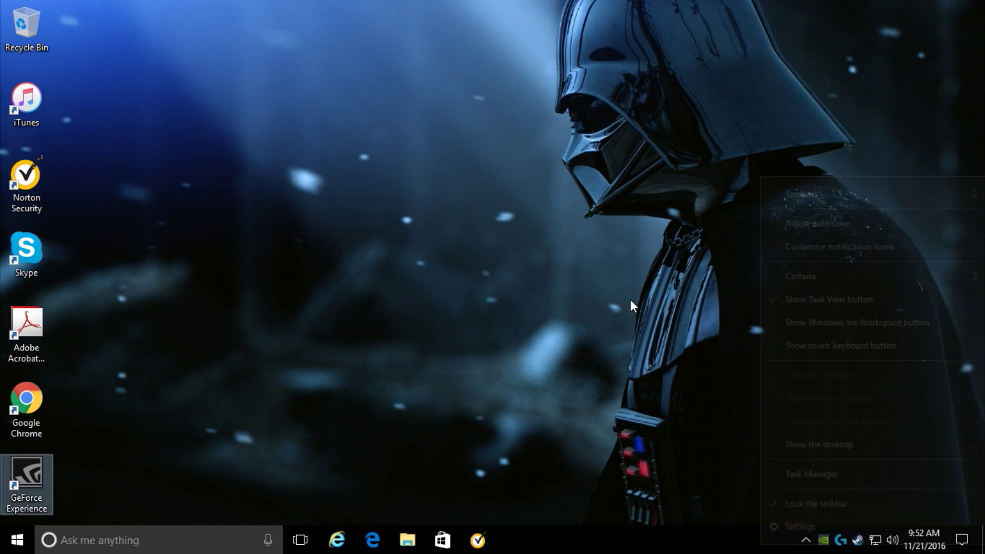
{"action": "right_click", "coordinate": [897, 545]}
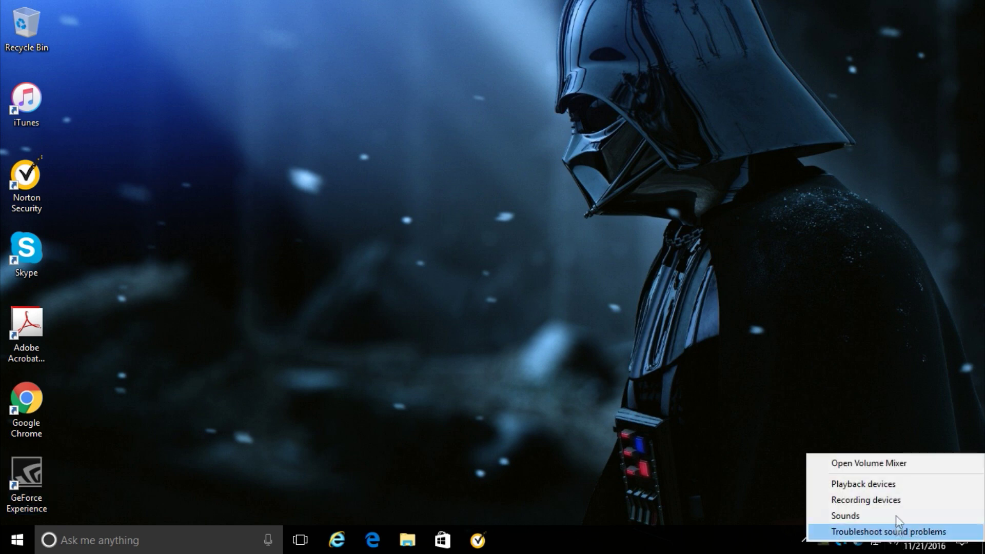
{"action": "left_click", "coordinate": [880, 459]}
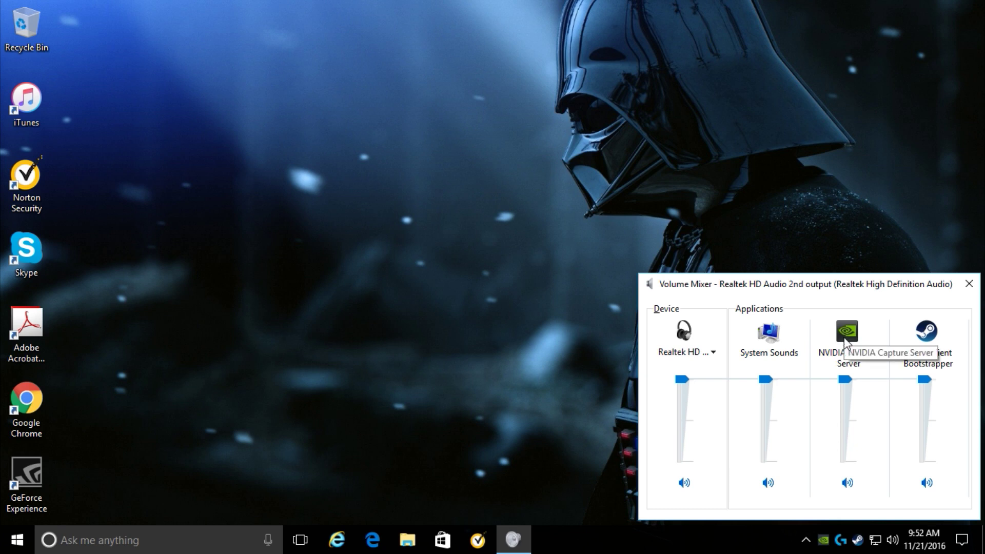
{"action": "left_click_drag", "start_coordinate": [847, 385], "coordinate": [845, 386]}
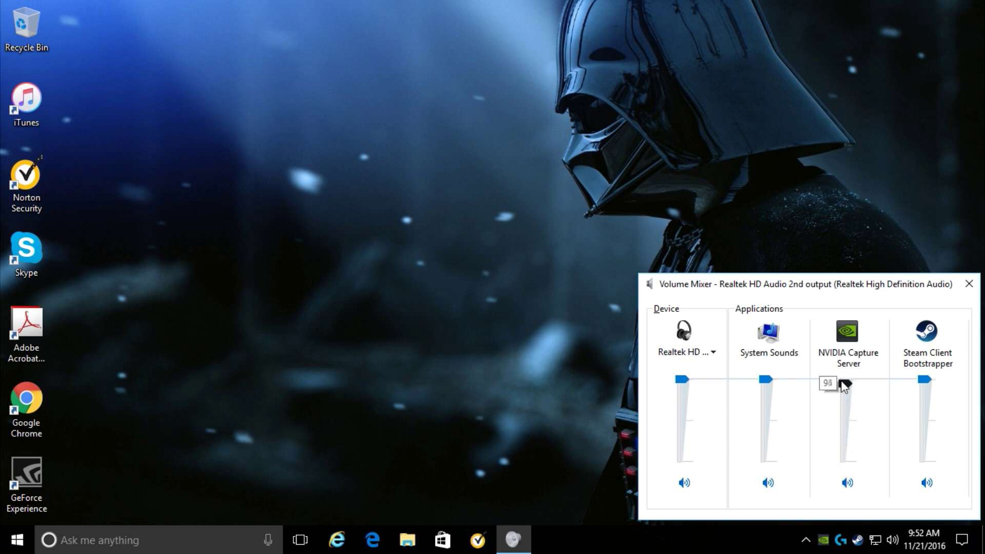
{"action": "left_click_drag", "start_coordinate": [844, 387], "coordinate": [844, 442]}
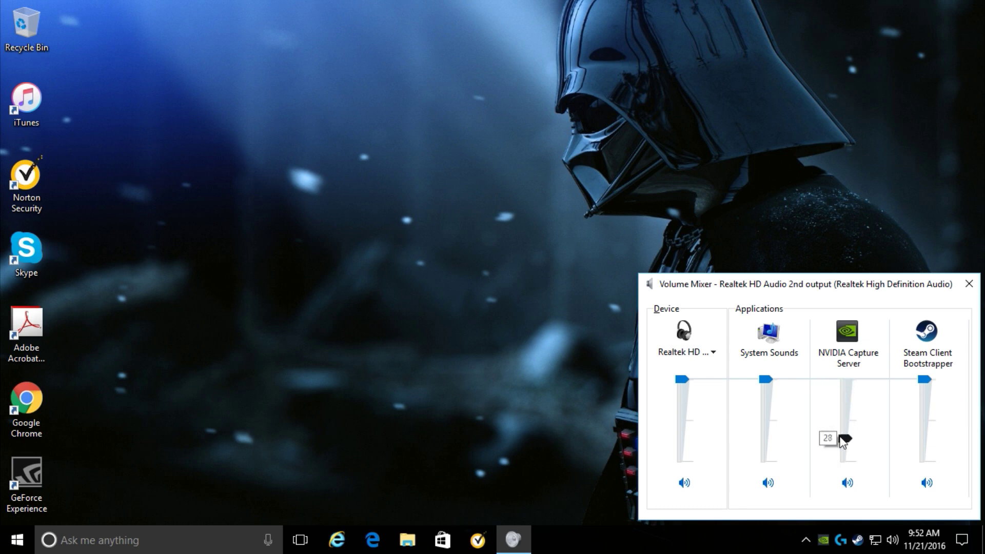
{"action": "left_click_drag", "start_coordinate": [843, 441], "coordinate": [844, 331]}
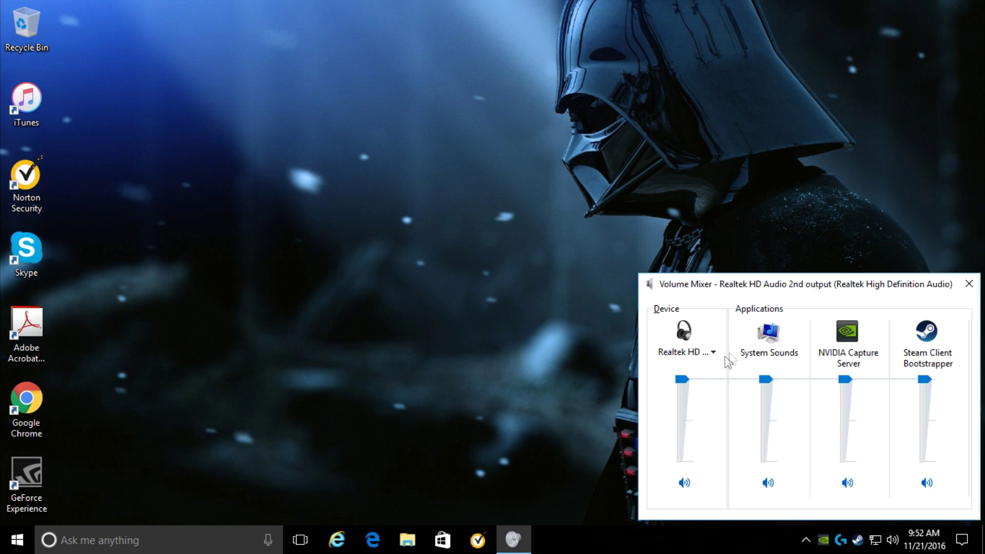
{"action": "mouse_move", "coordinate": [845, 381]}
{"action": "left_mouse_down"}
{"action": "mouse_move", "coordinate": [843, 439]}
{"action": "mouse_move", "coordinate": [845, 381]}
{"action": "left_mouse_up"}
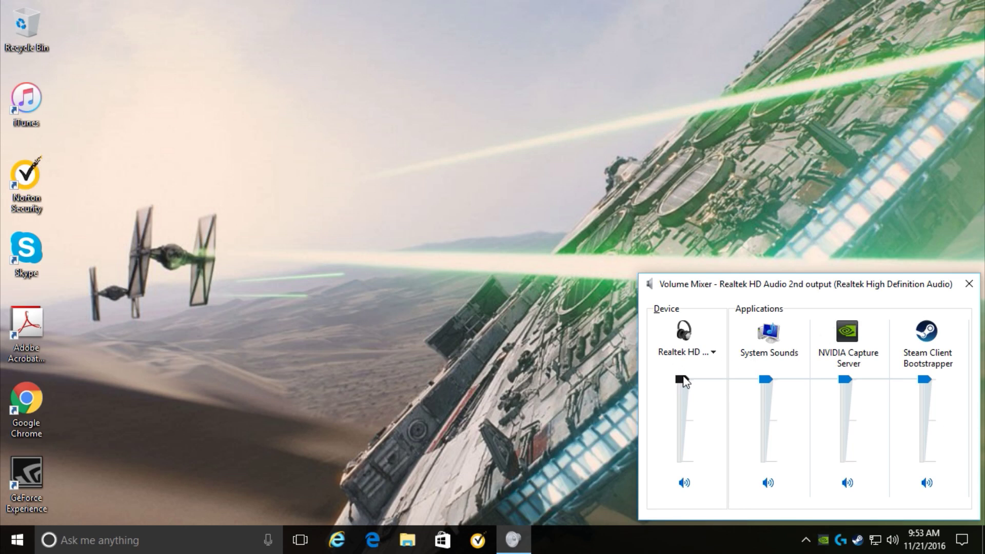
{"action": "left_click_drag", "start_coordinate": [682, 380], "coordinate": [680, 439]}
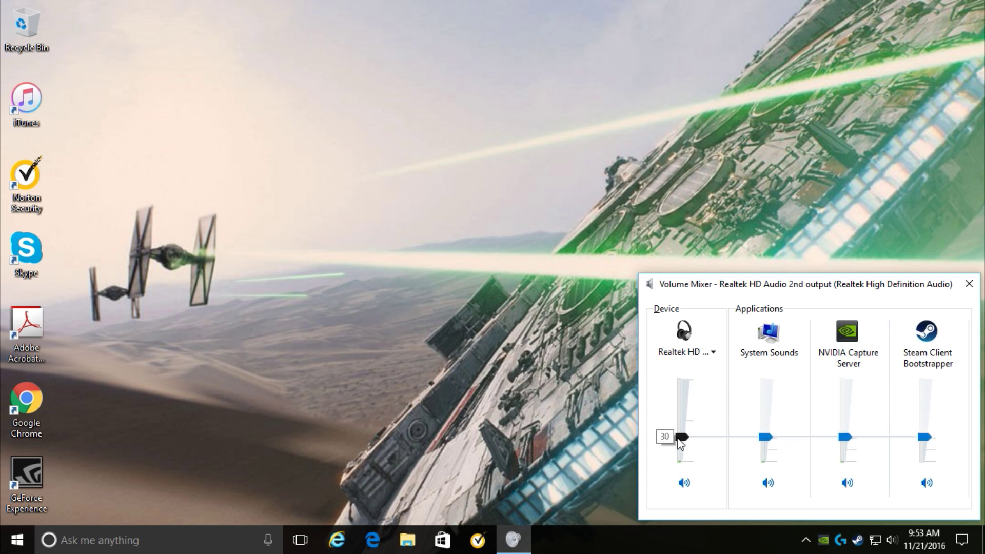
{"action": "left_click_drag", "start_coordinate": [680, 441], "coordinate": [684, 377]}
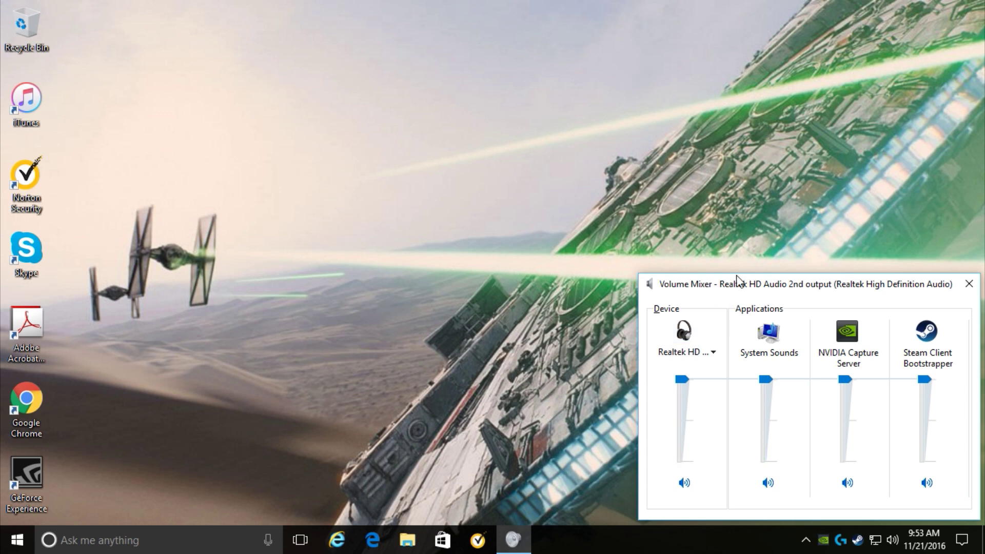
{"action": "left_click", "coordinate": [688, 385]}
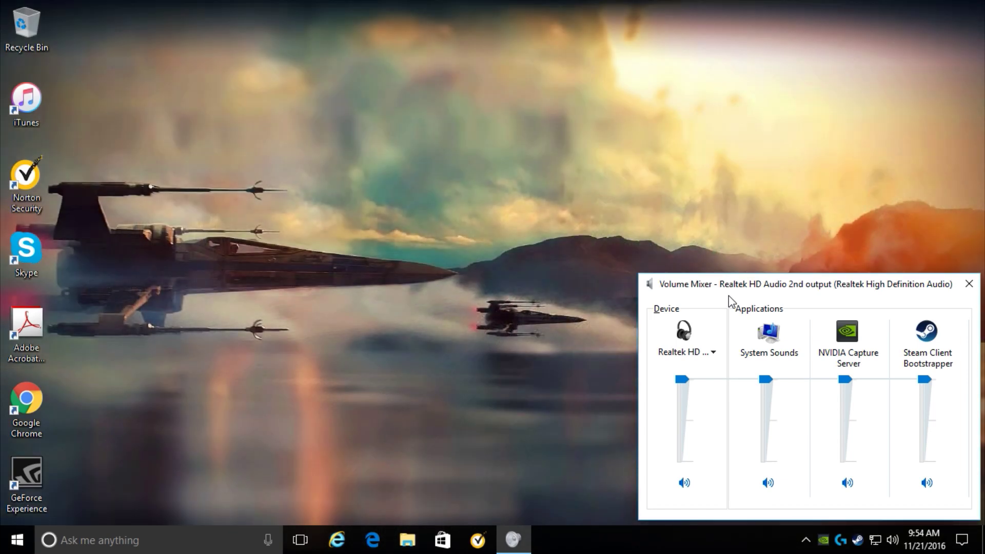
- Close Volume Mixer and show the share overlay with Record: Recording and instant replay off
{"action": "key", "text": "alt+F4"}
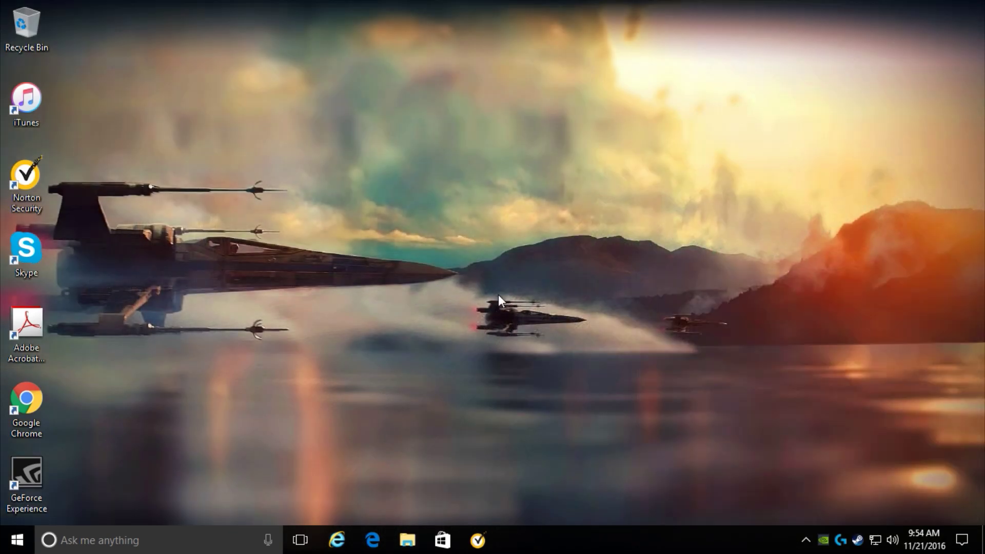
{"action": "key", "text": "alt+z"}
{"action": "key", "text": "alt+F9"}
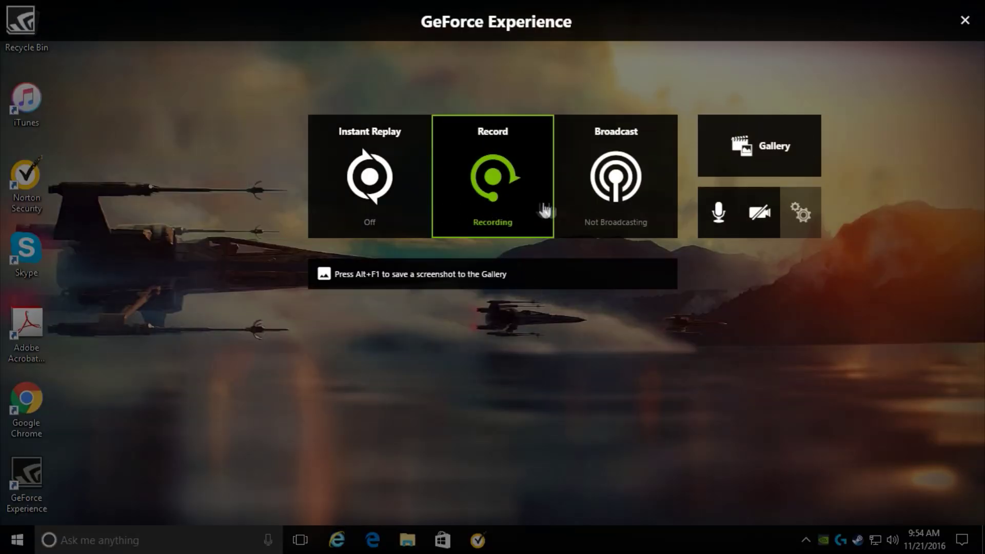